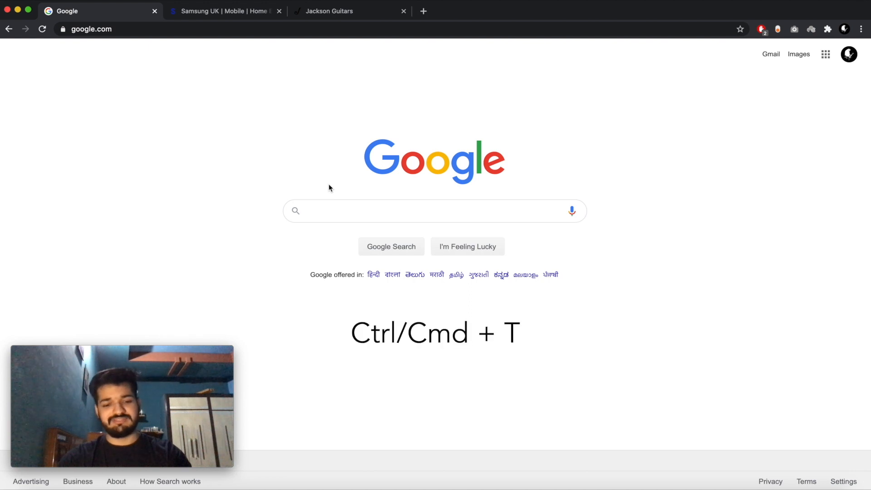
Open a new blank tab with Cmd+T and close it again with Cmd+W
{"action": "key", "text": "cmd+t"}
{"action": "key", "text": "super+t"}
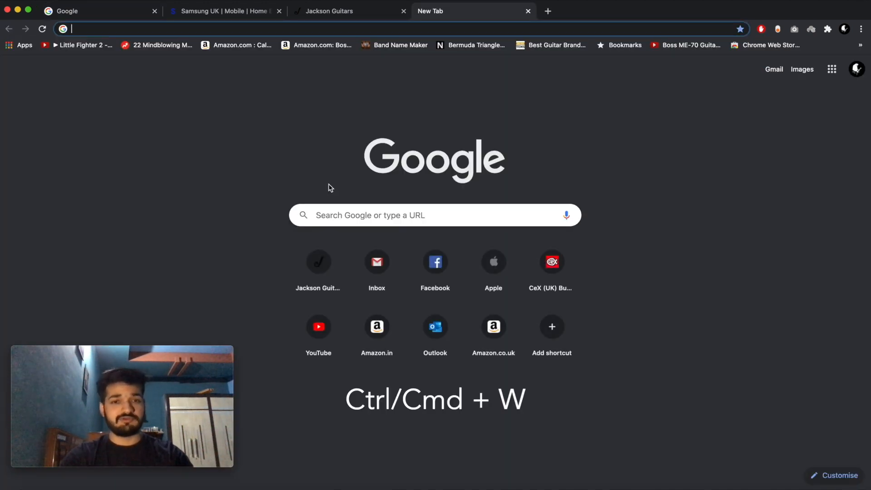
{"action": "key", "text": "super+w"}
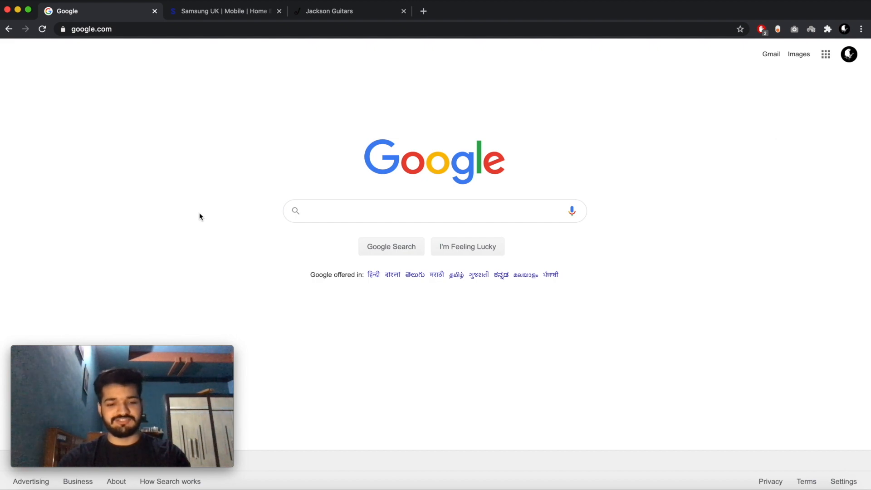
Switch between the Samsung UK, Jackson Guitars and Google tabs by number, ending on Jackson Guitars
{"action": "key", "text": "super+2"}
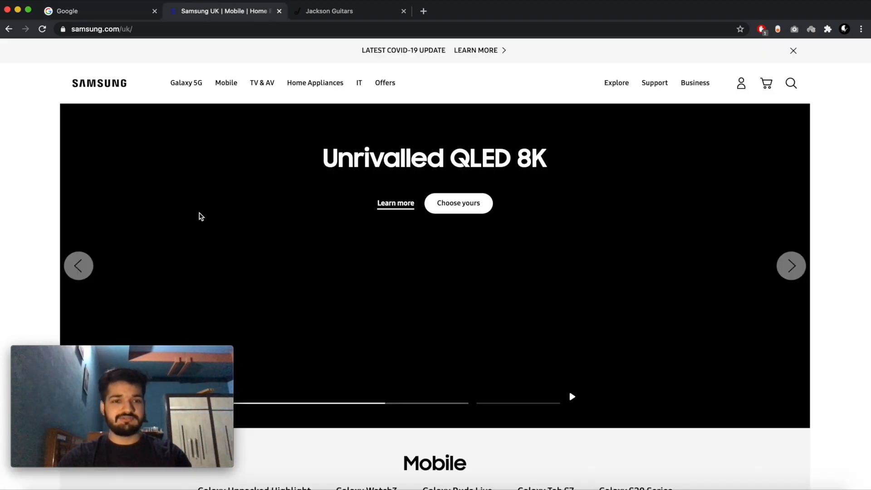
{"action": "key", "text": "super+3"}
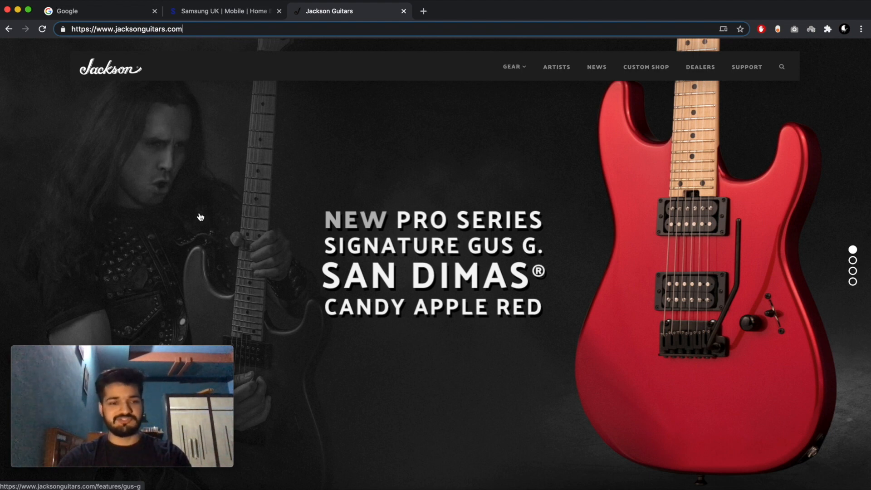
{"action": "key", "text": "super+1"}
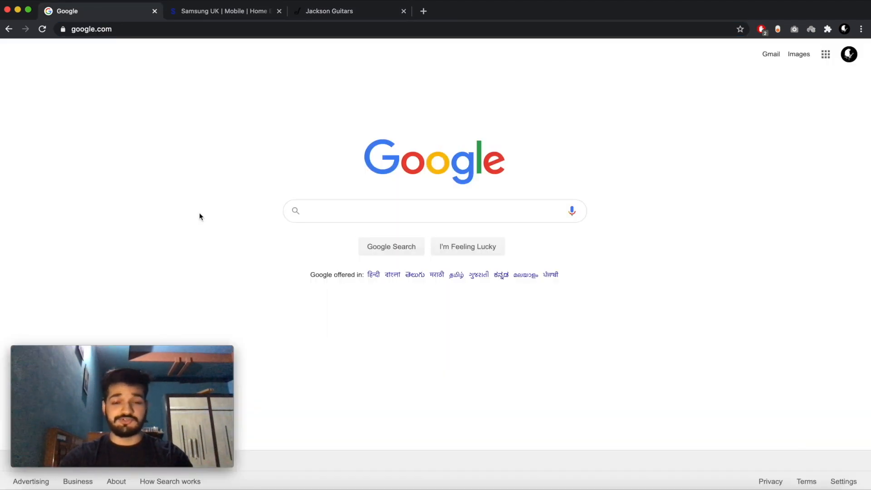
{"action": "key", "text": "super+3"}
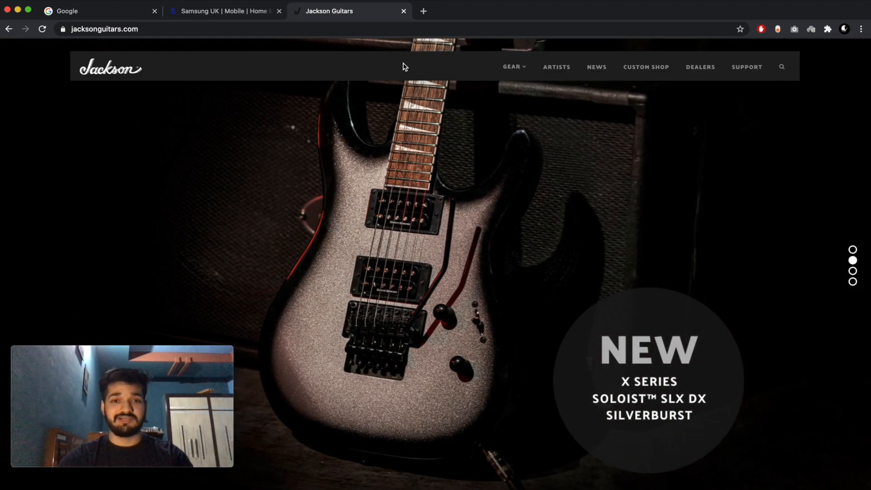
Close the Jackson Guitars tab and reopen it with Ctrl+Shift+T
{"action": "left_click", "coordinate": [403, 11]}
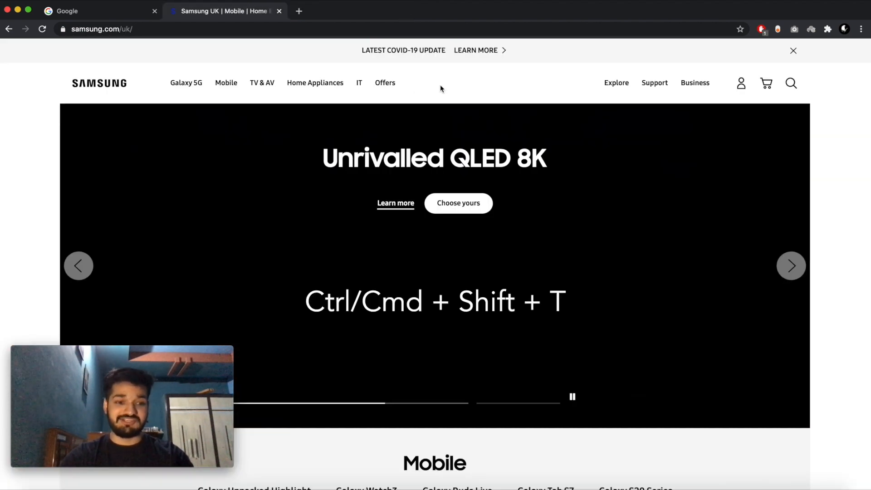
{"action": "key", "text": "ctrl+shift+t"}
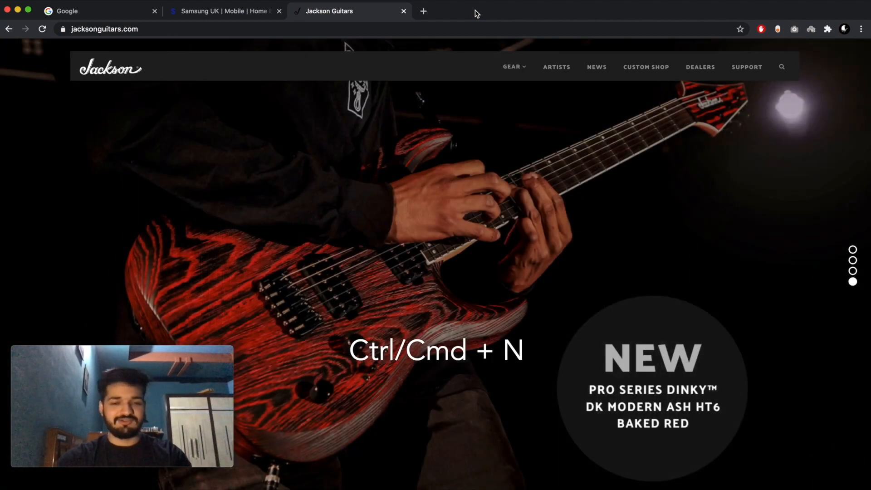
Open and close a new window, open an incognito window, then go back to Jackson Guitars
{"action": "key", "text": "super+n"}
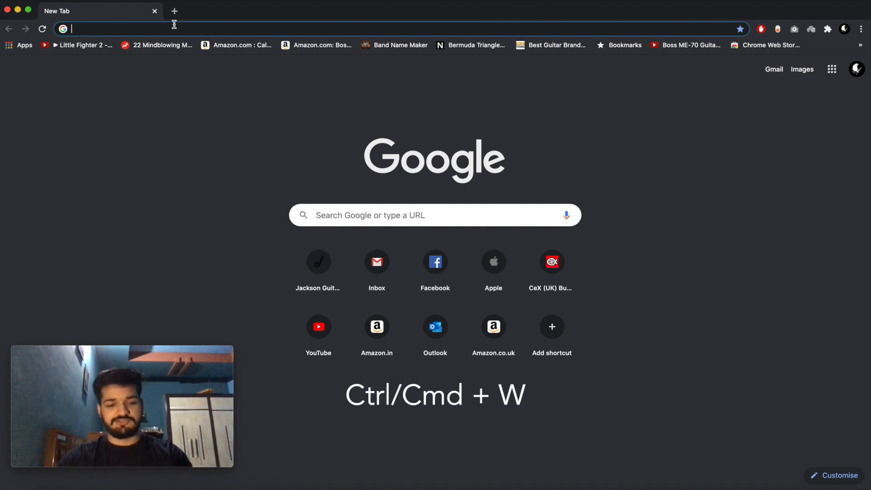
{"action": "key", "text": "super+w"}
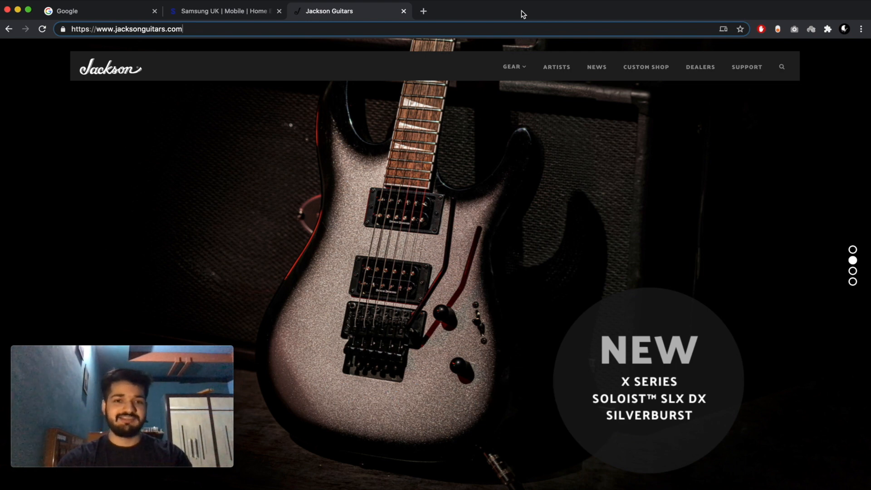
{"action": "key", "text": "super+shift+n"}
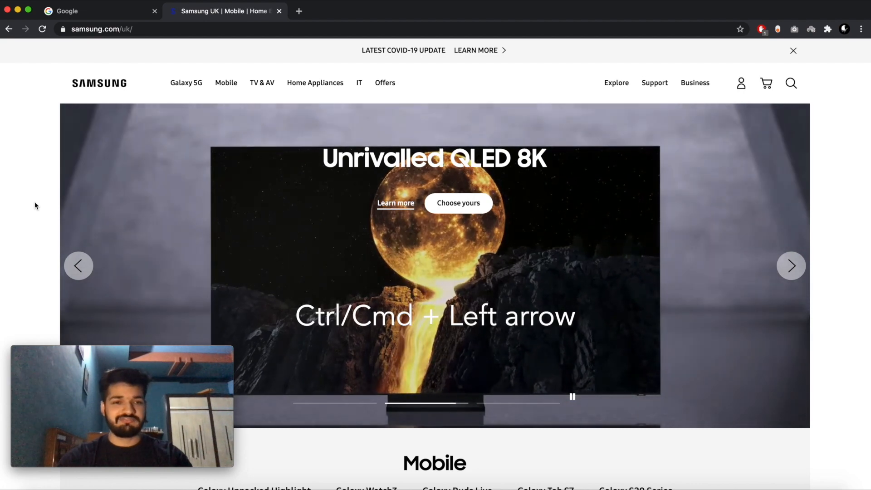
{"action": "key", "text": "super+Left"}
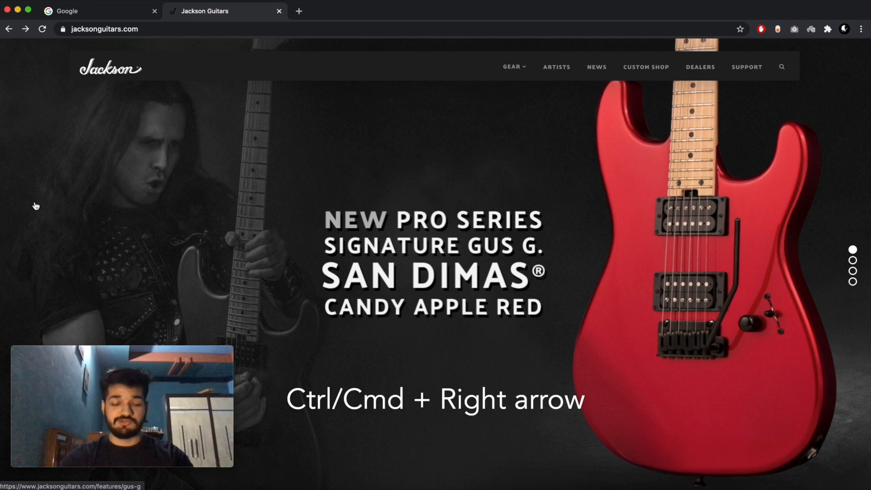
Go forward in history to return to the Samsung UK page
{"action": "key", "text": "super+Right"}
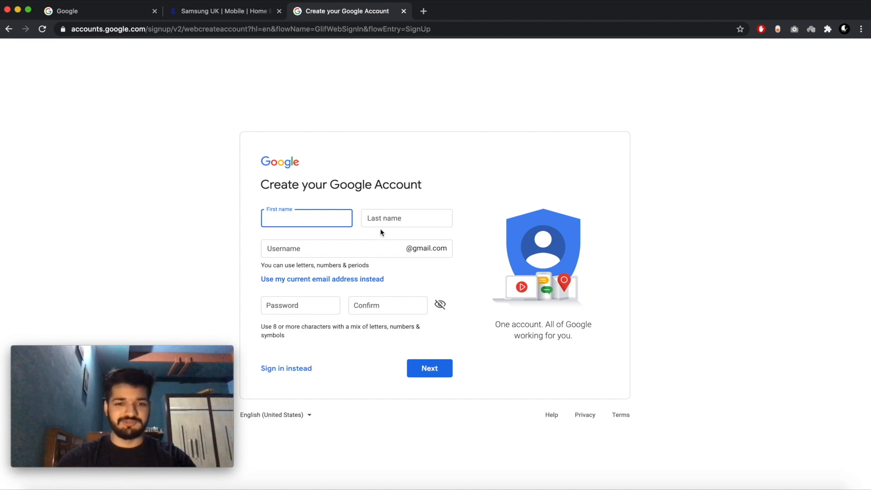
Move through the First name, Last name and Username fields with Tab and validate the rejected username
{"action": "left_click", "coordinate": [399, 216]}
{"action": "left_click", "coordinate": [353, 249]}
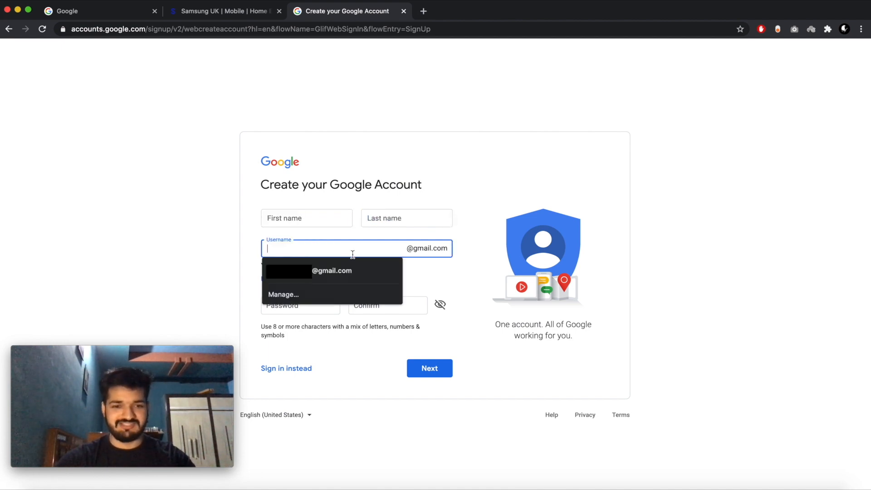
{"action": "left_click", "coordinate": [323, 217]}
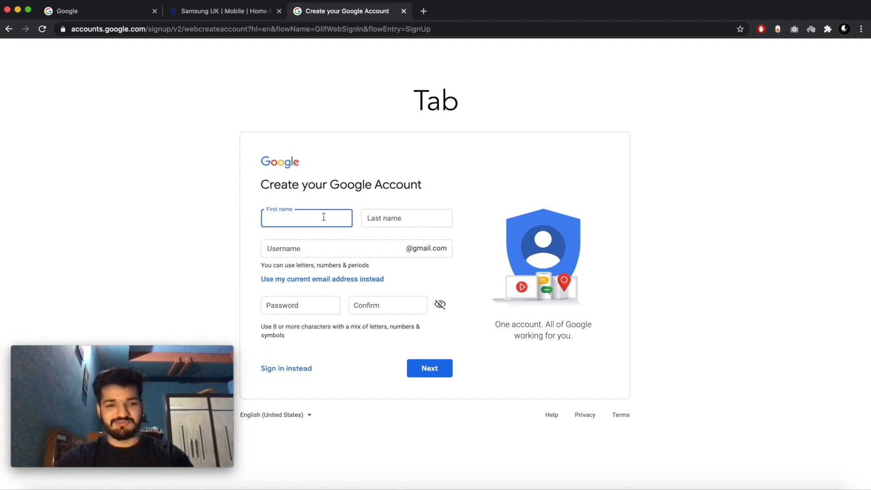
{"action": "key", "text": "Tab"}
{"action": "key", "text": "Tab"}
{"action": "left_click", "coordinate": [323, 218]}
{"action": "type", "text": "Rupa"}
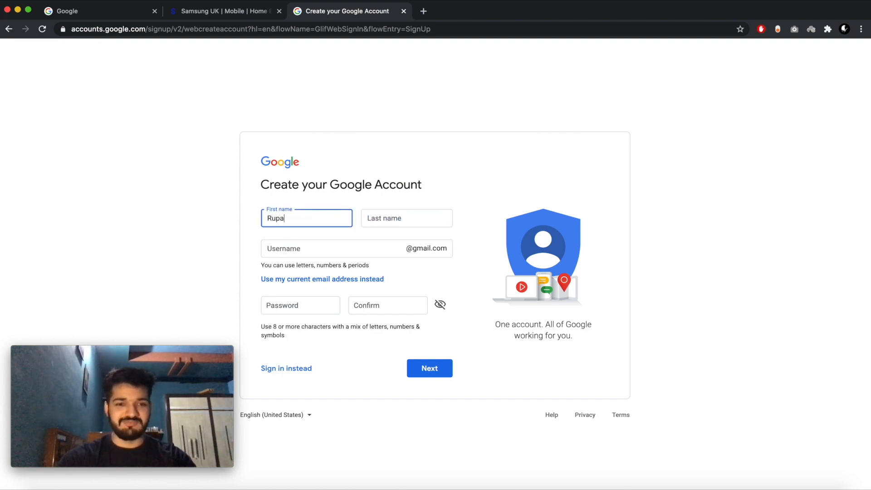
{"action": "type", "text": "k"}
{"action": "key", "text": "Tab"}
{"action": "type", "text": "Lingwa"}
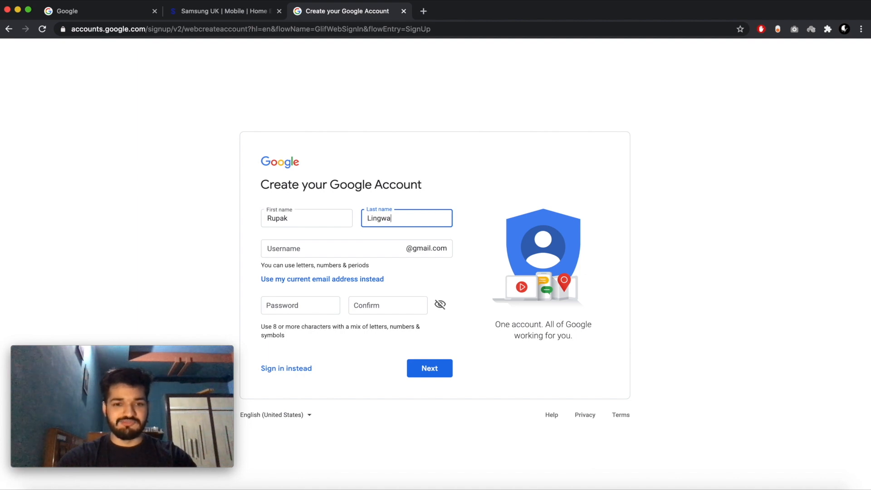
{"action": "type", "text": "l"}
{"action": "key", "text": "Tab"}
{"action": "type", "text": "Userna"}
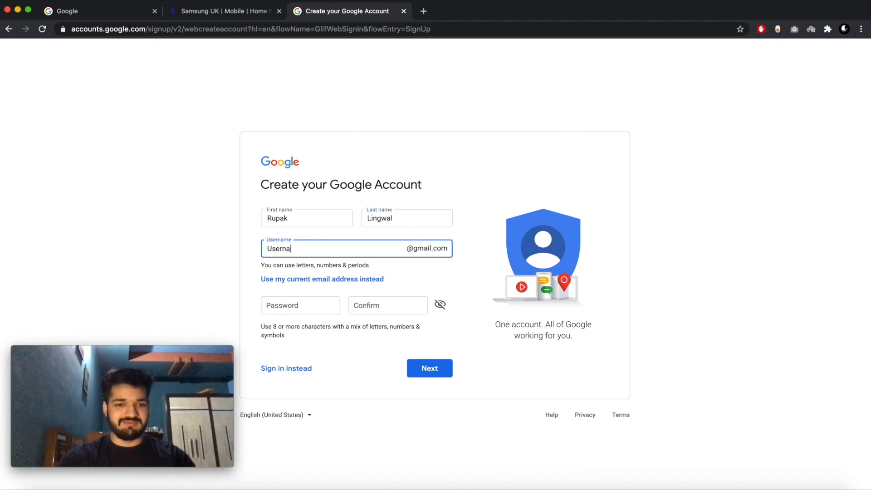
{"action": "type", "text": "me"}
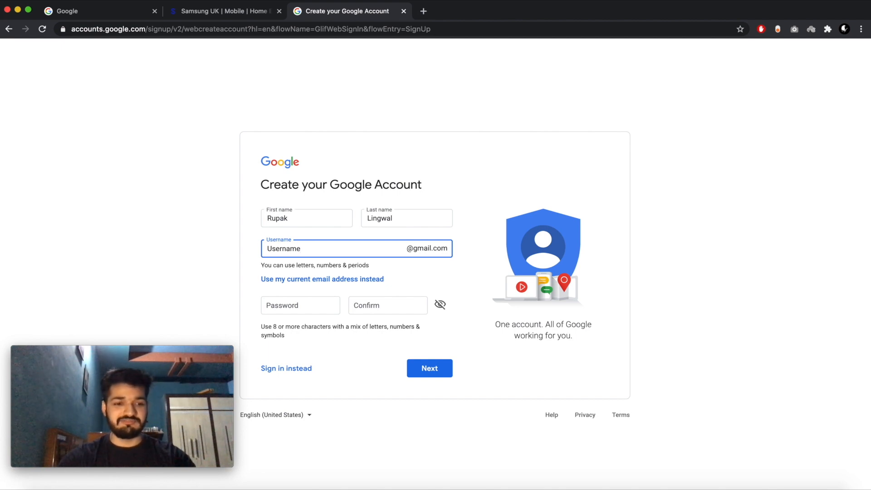
{"action": "left_click", "coordinate": [358, 205]}
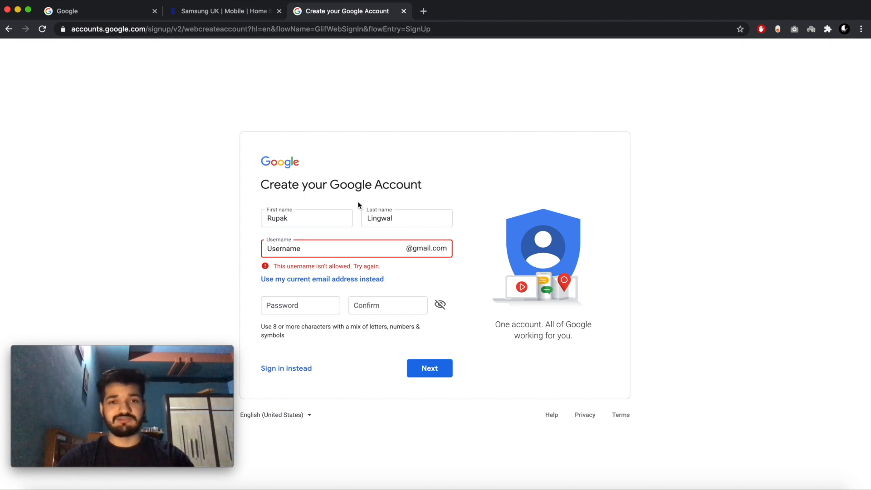
Select the whole page address in the address bar with Cmd+L
{"action": "left_click", "coordinate": [392, 31]}
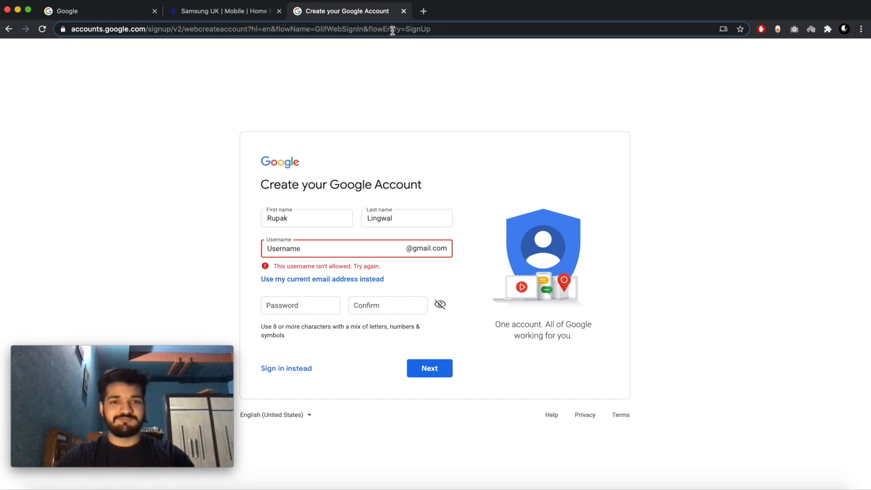
{"action": "left_click", "coordinate": [378, 81]}
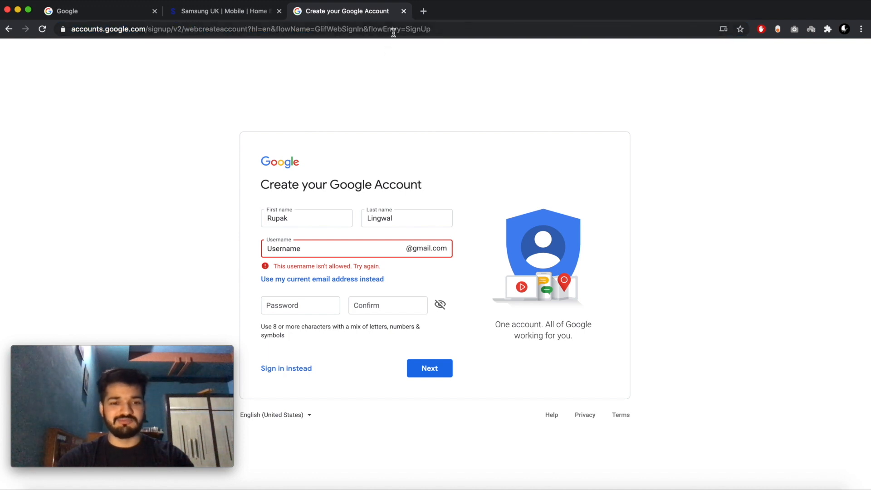
{"action": "left_click", "coordinate": [394, 30]}
{"action": "left_click", "coordinate": [380, 78]}
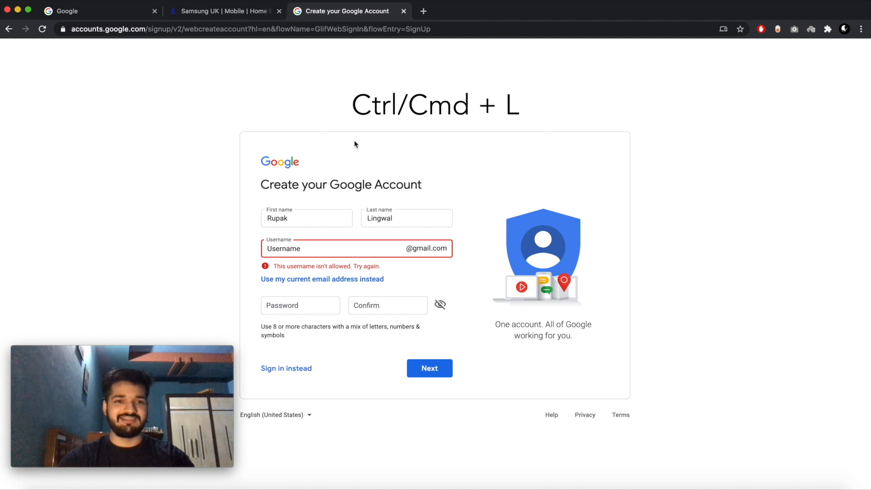
{"action": "key", "text": "super+l"}
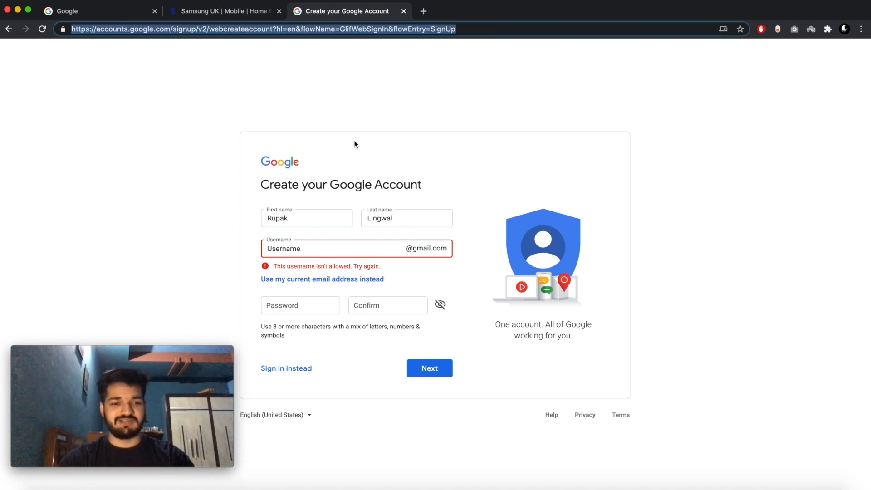
{"action": "type", "text": "jacksongu"}
Load the Jackson Guitars site, then the Cort guitars product page, and switch to the Google tab
{"action": "key", "text": "Return"}
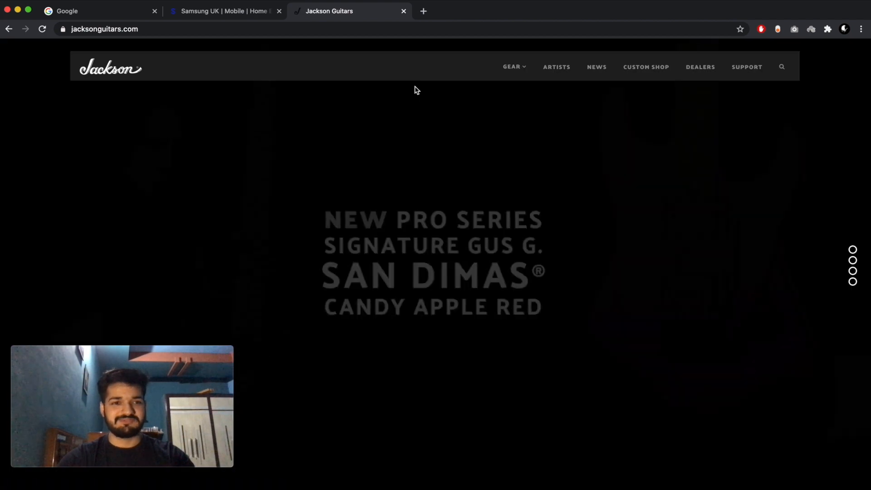
{"action": "key", "text": "super+l"}
{"action": "type", "text": "core"}
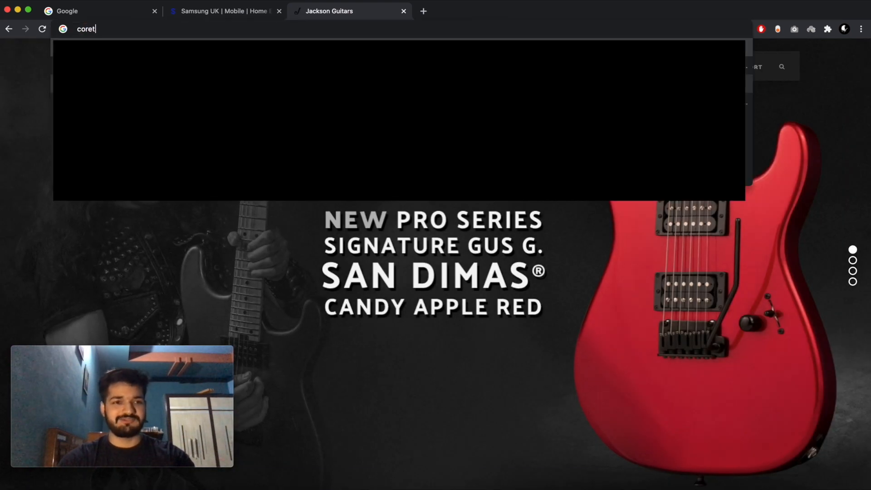
{"action": "key", "text": "BackSpace"}
{"action": "type", "text": "t"}
{"action": "key", "text": "Return"}
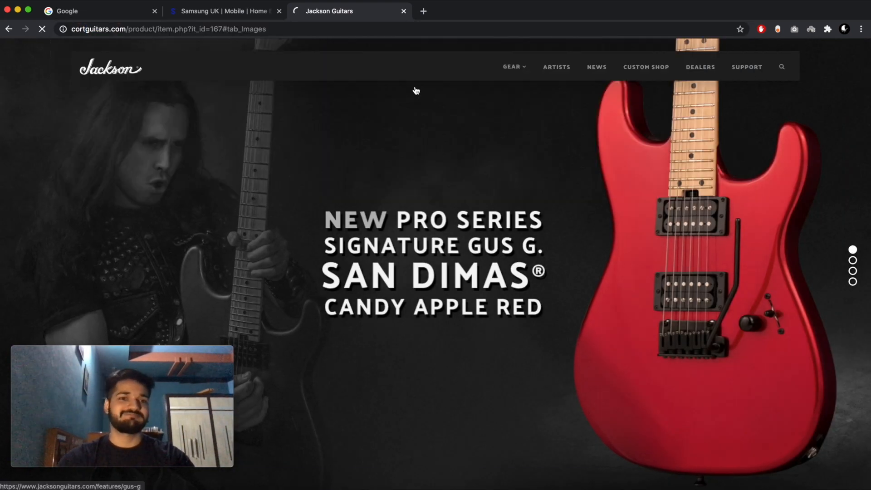
{"action": "key", "text": "super+1"}
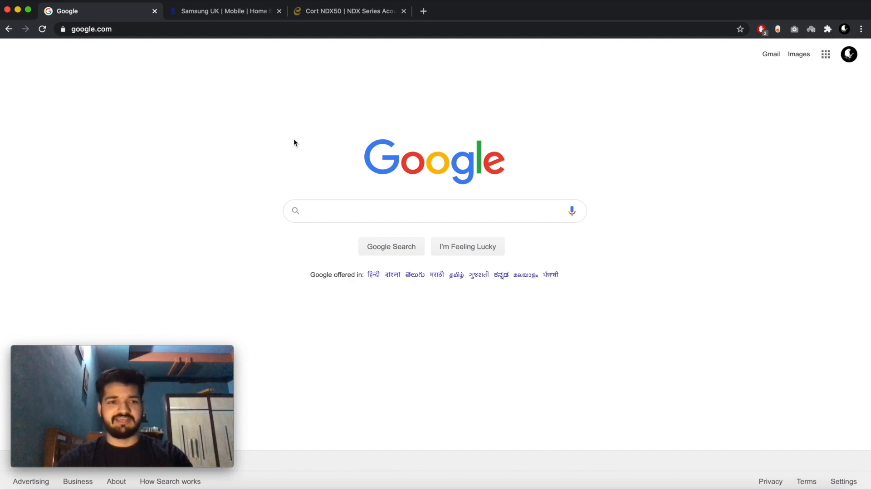